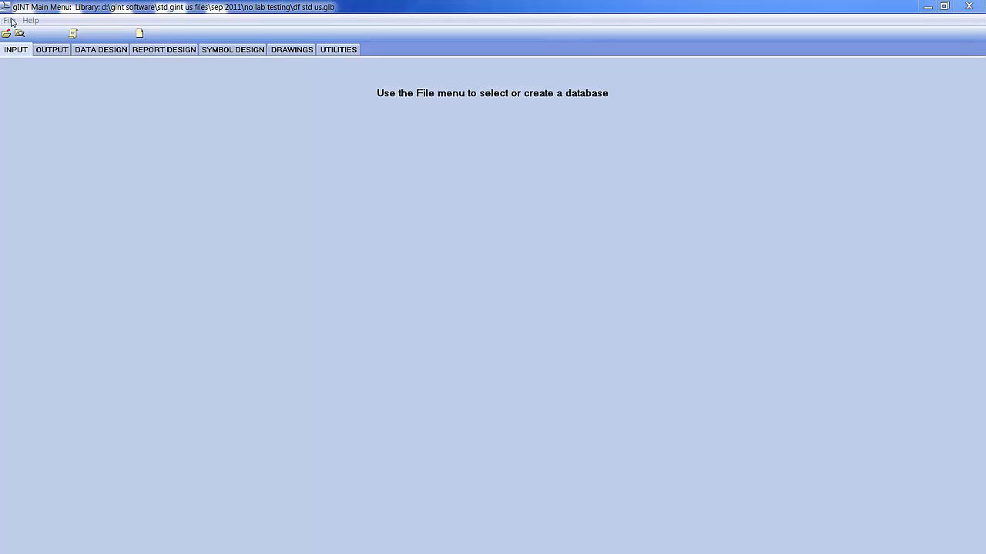
Step: Show the File menu's new-project choices: Clone Data Template and Clone Project
left_click(10, 20)
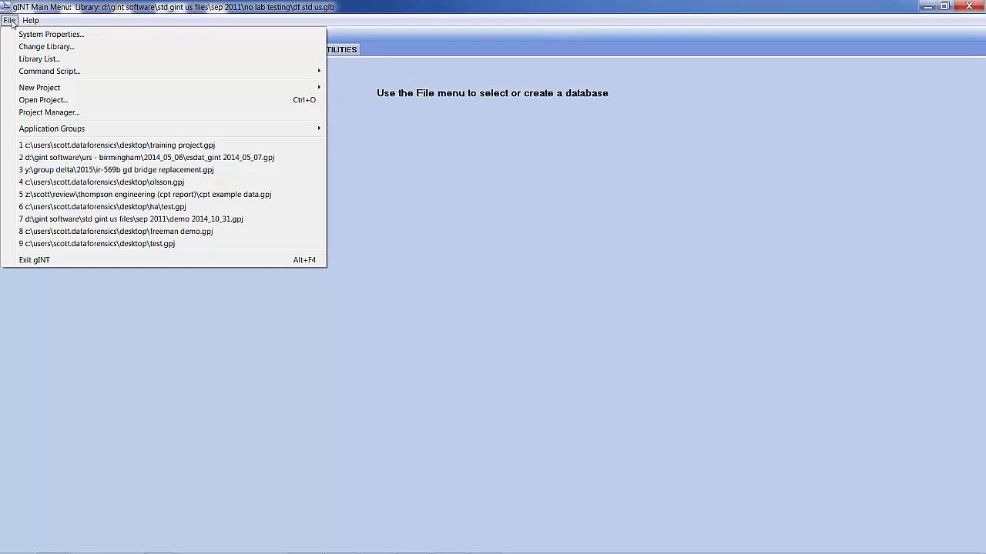
mouse_move(39, 87)
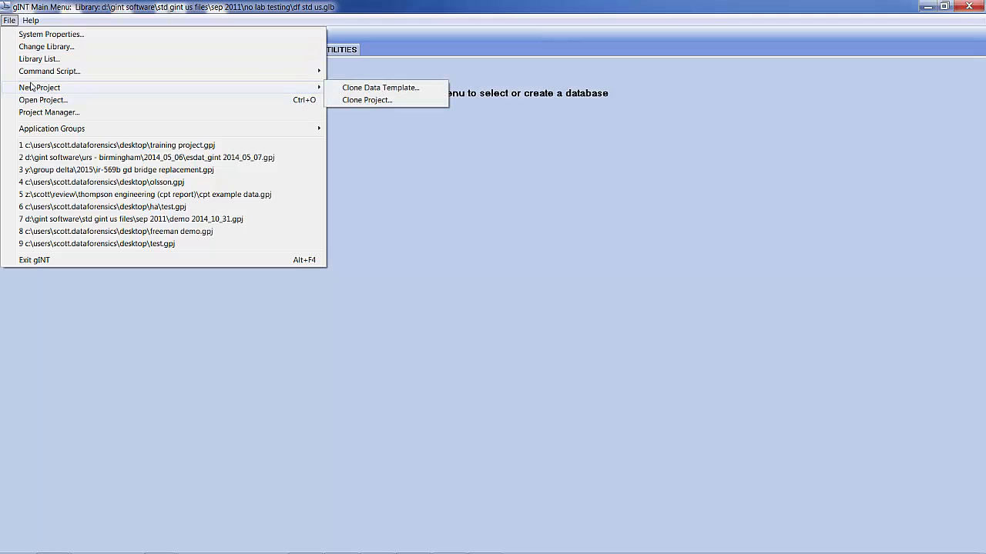
Step: Start a new project by cloning the df std us.gdt data template
left_click(413, 89)
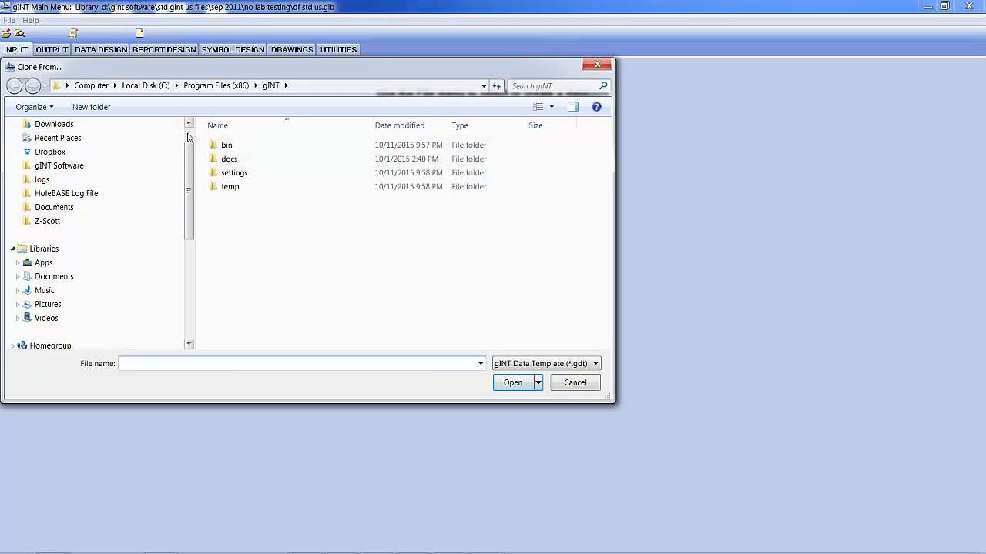
scroll(188, 136, "up", 1)
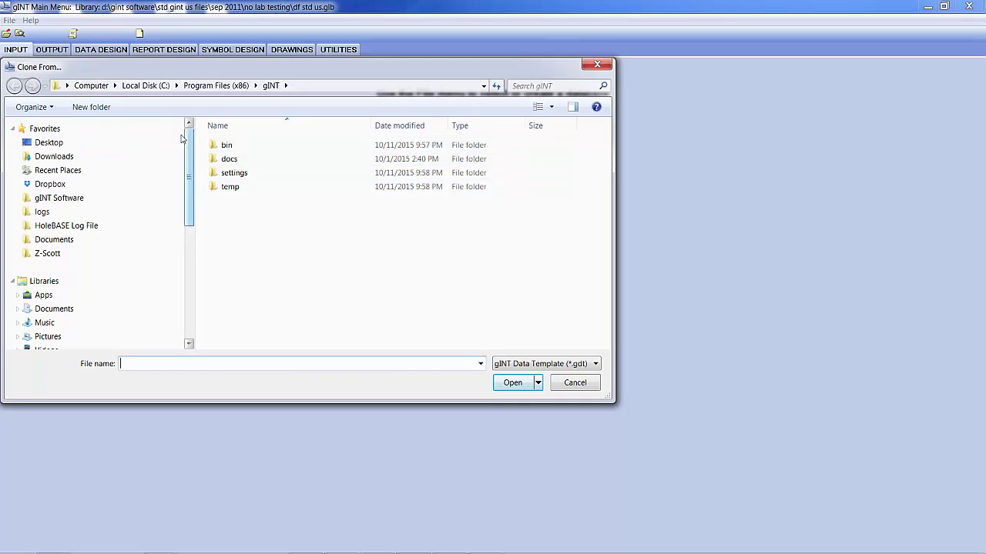
left_click(481, 364)
left_click(393, 383)
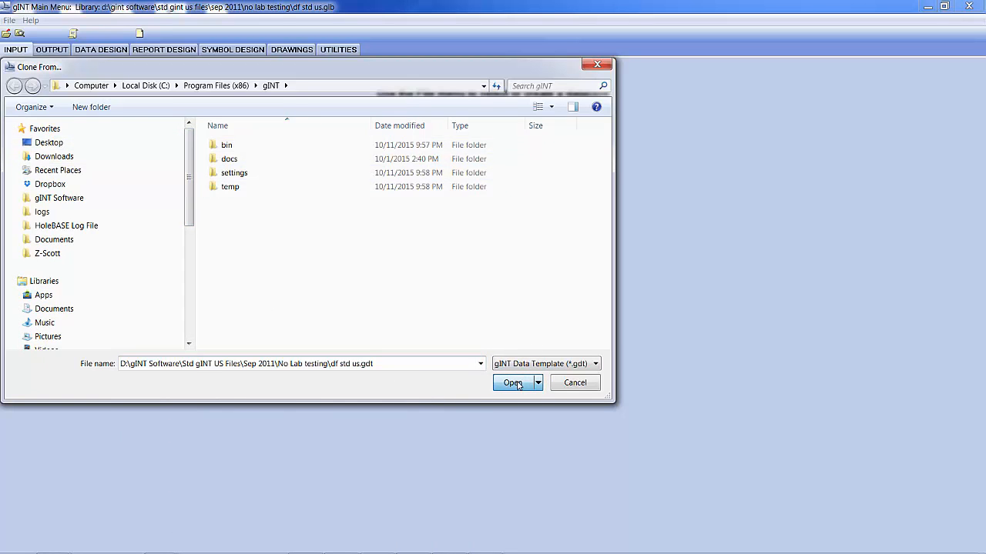
left_click(513, 383)
scroll(98, 136, "up", 2)
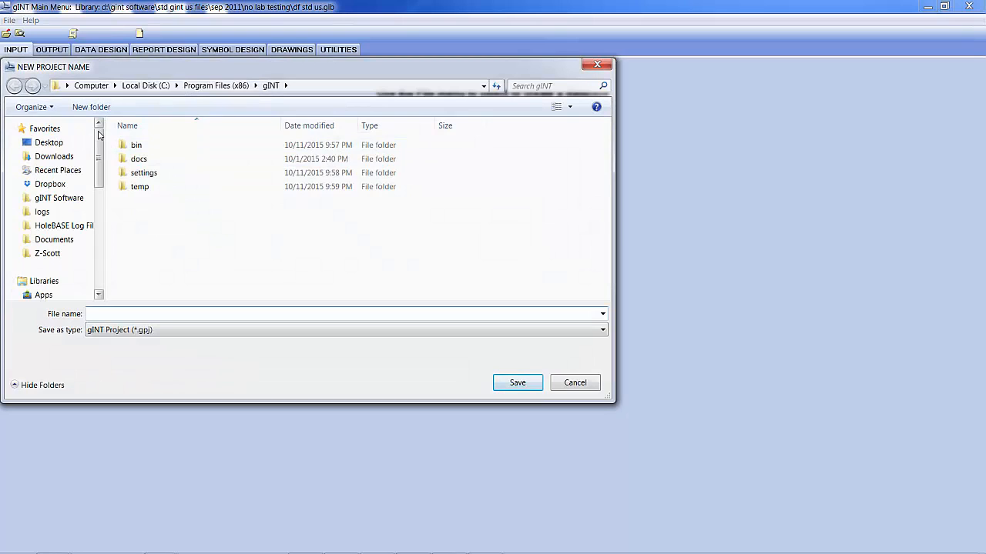
Step: Save the new project on the Desktop as 'training project1'
left_click(49, 142)
left_click(140, 314)
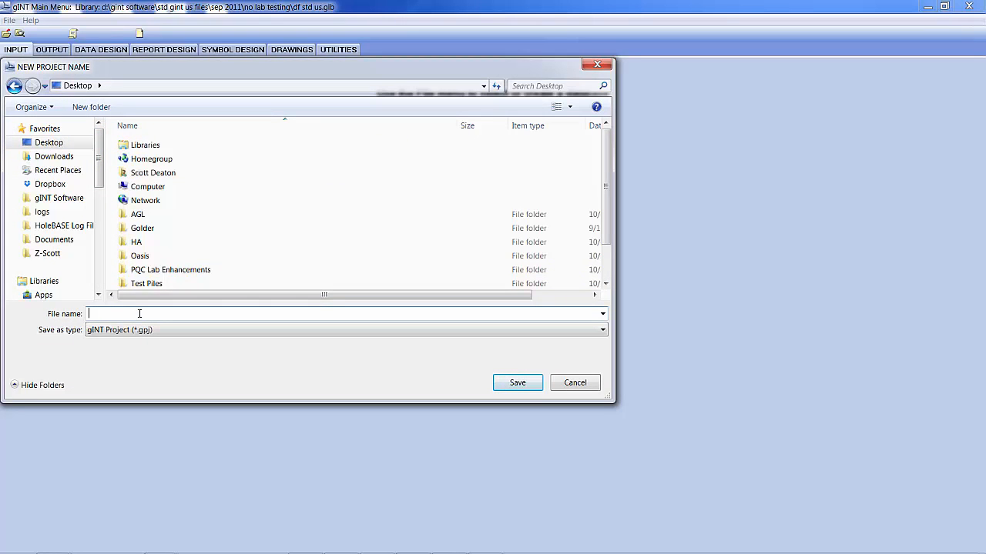
type("training project")
type("1")
key("Return")
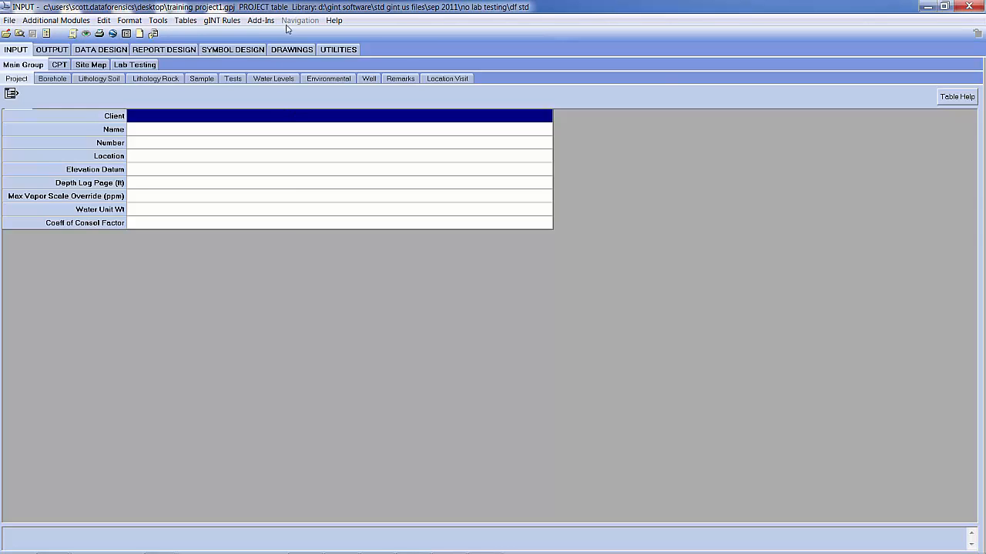
Step: Change the project library to df std us.glb and show the pLog add-in commands
left_click(9, 20)
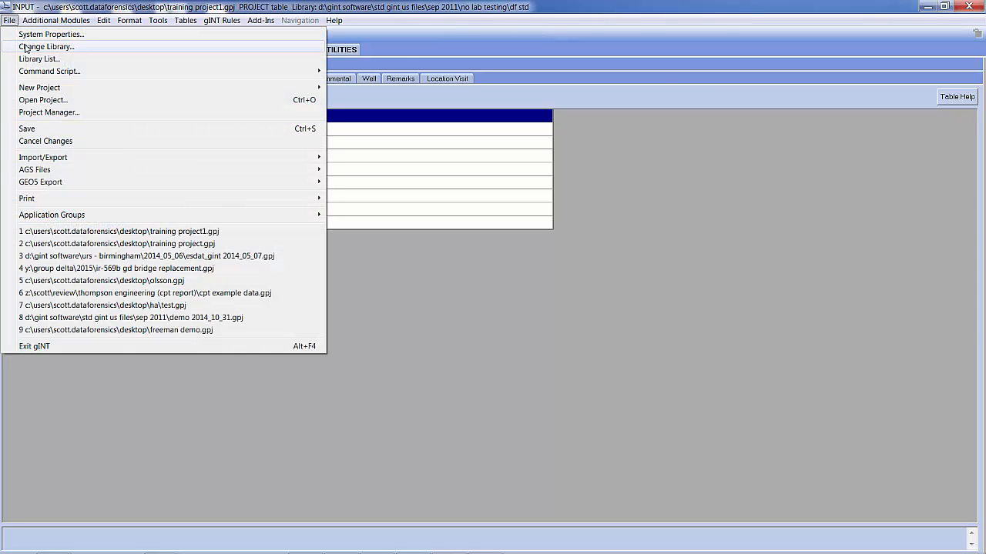
left_click(25, 47)
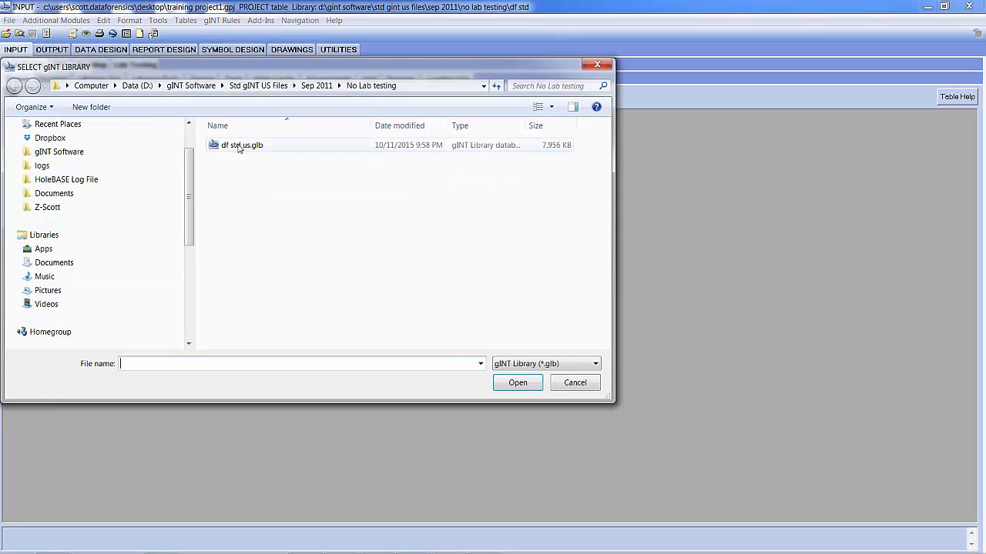
double_click(246, 146)
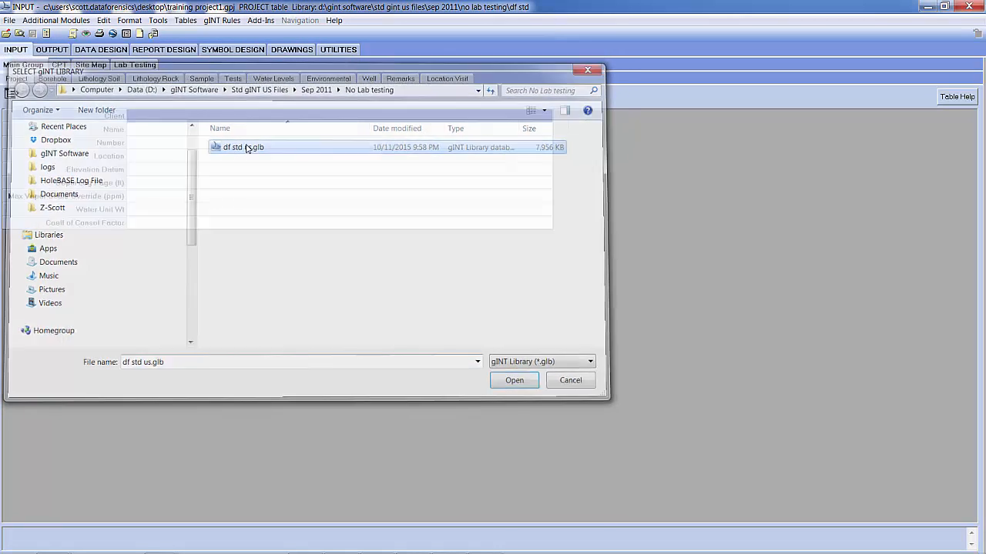
left_click(260, 20)
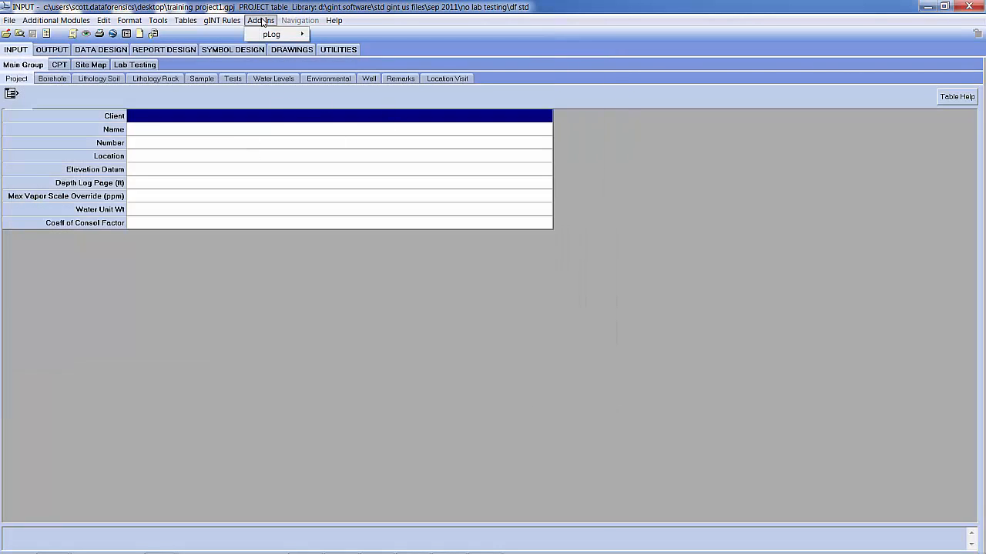
mouse_move(273, 34)
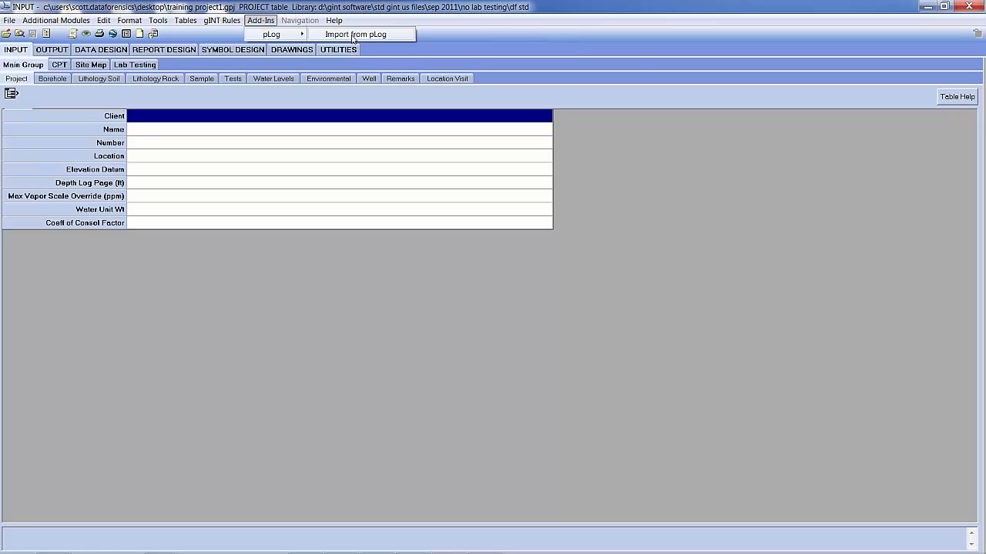
Step: Start Import from pLog and log in to pLog Cloud Connect to list available projects
left_click(353, 36)
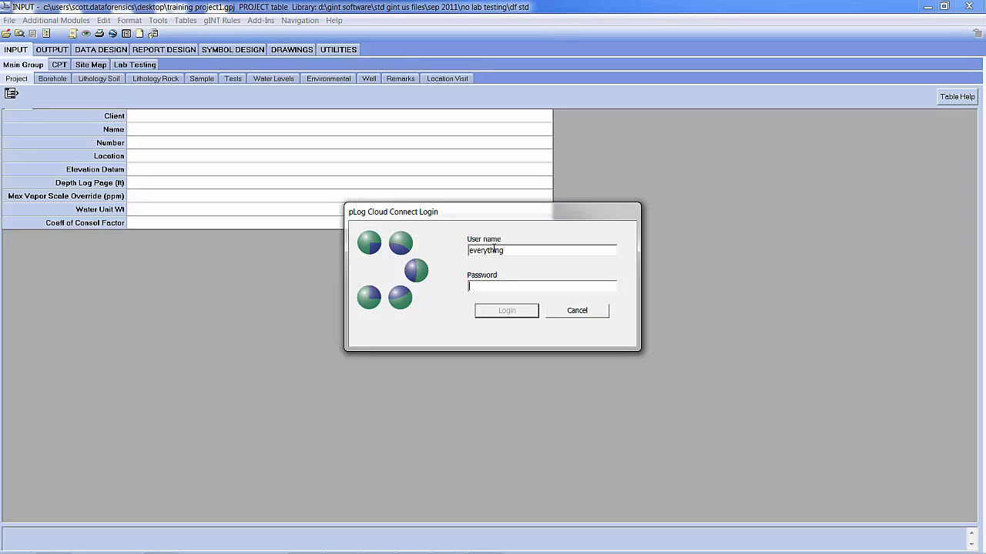
type("*****")
left_click(505, 314)
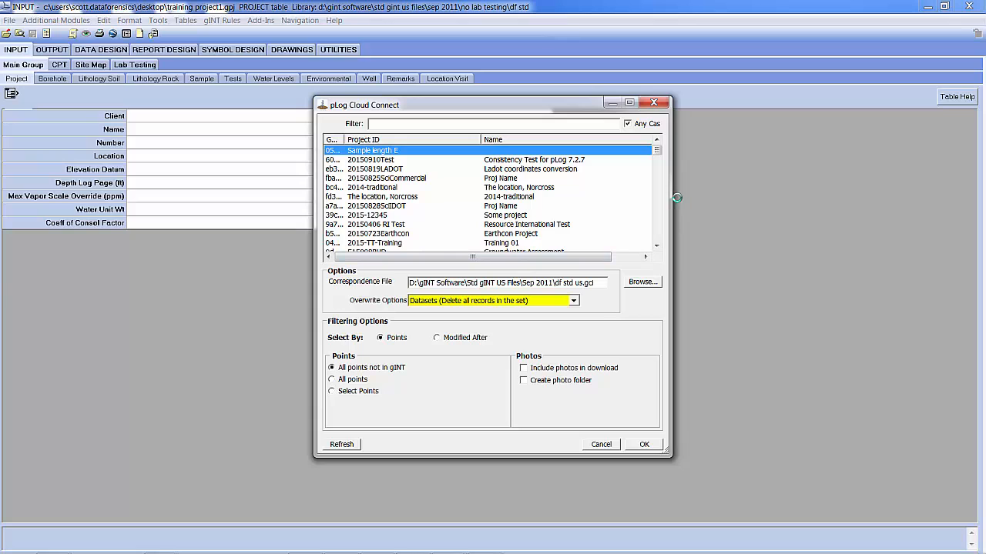
Step: Widen the pLog window, filter the project list to '2014-tra', and adjust the GUID column width
left_click_drag(669, 200, 875, 193)
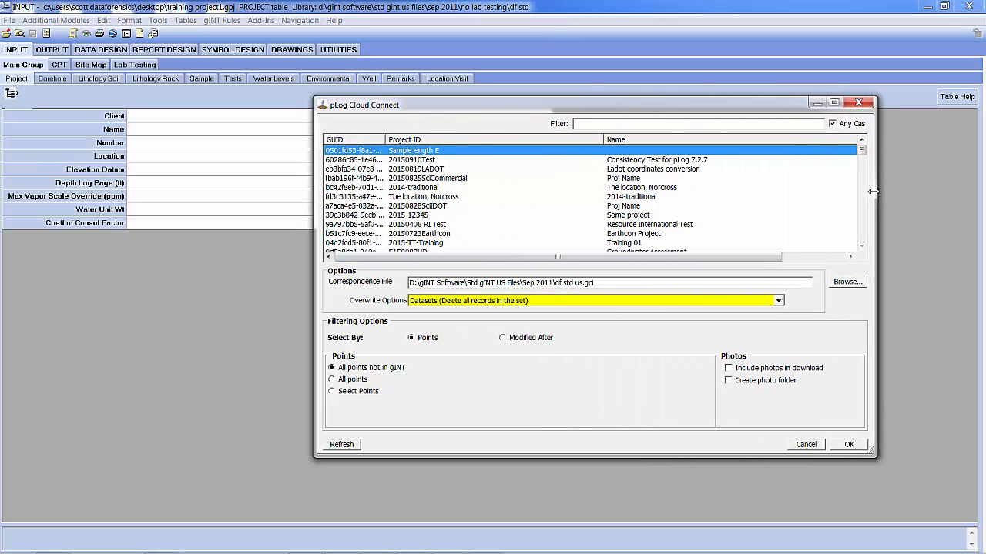
left_click(593, 123)
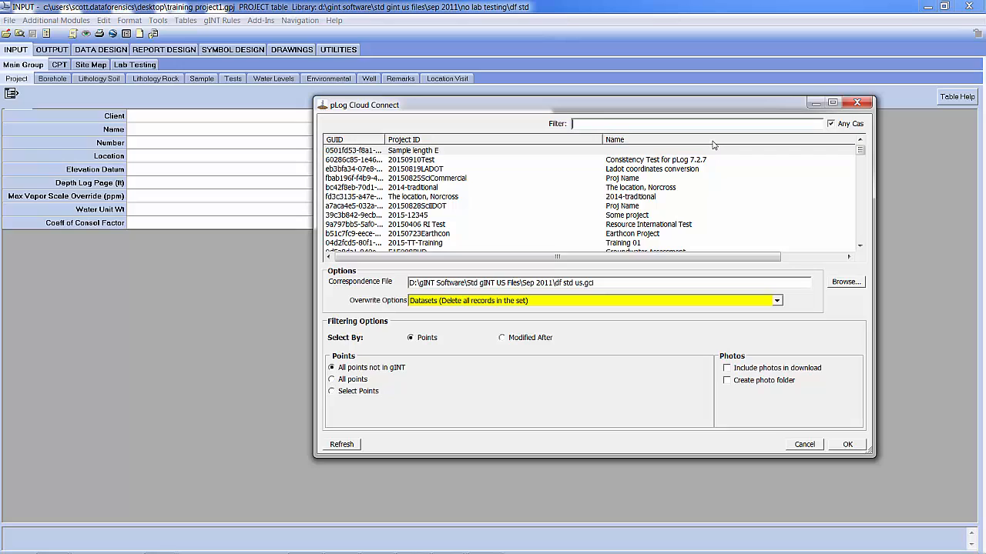
type("201")
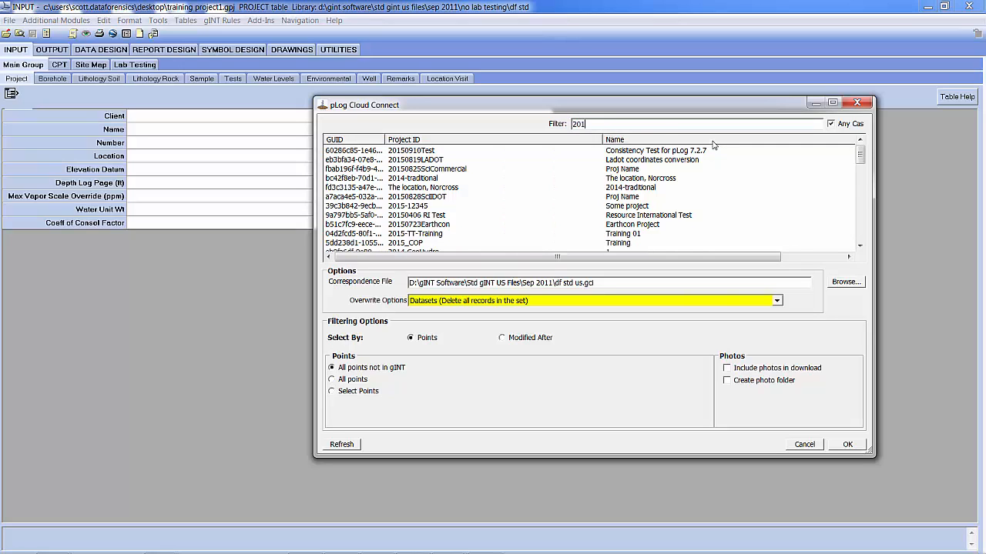
type("4-tra")
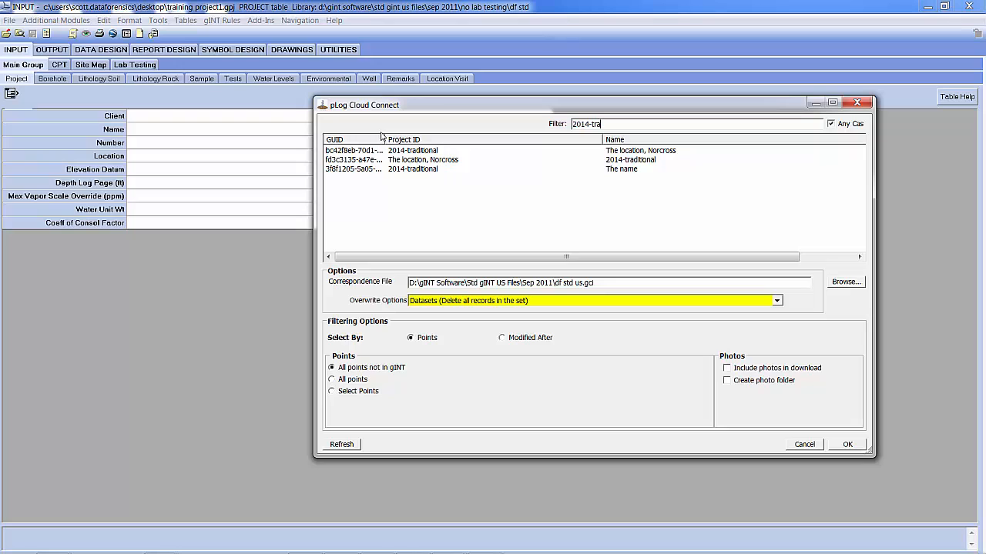
left_click_drag(383, 140, 494, 140)
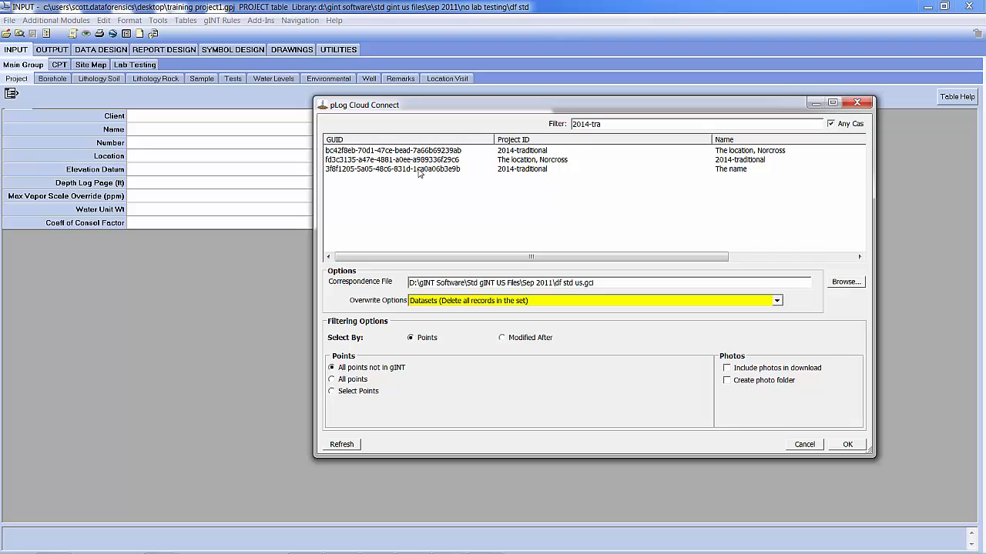
left_click_drag(492, 139, 356, 138)
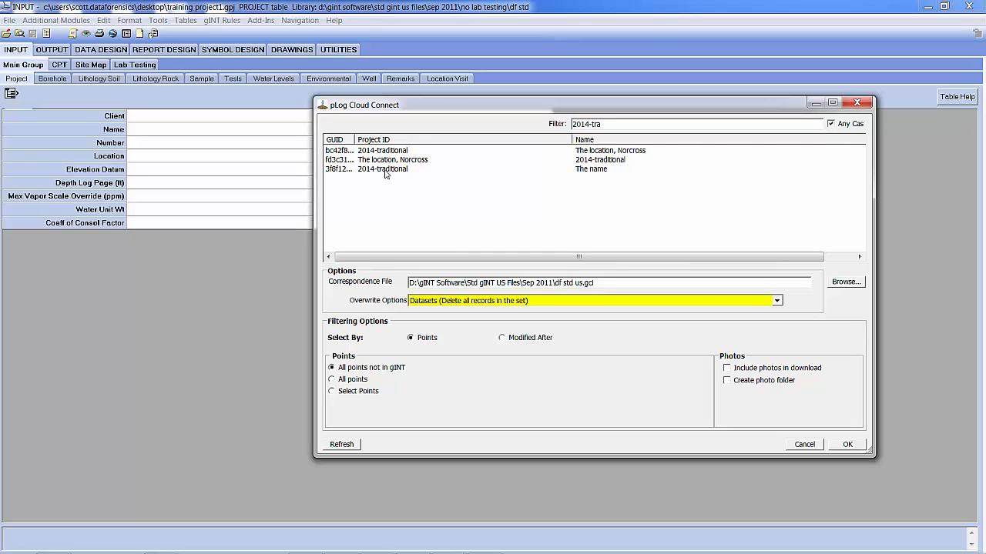
Step: Select the third 2014-traditional project and choose only borehole B-16 from its sorted points
left_click(386, 172)
left_click(355, 391)
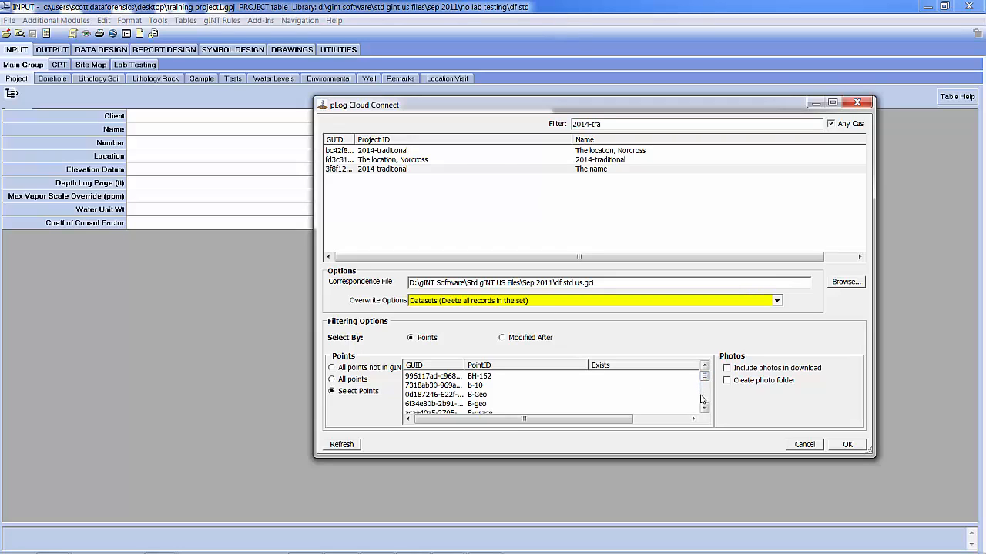
left_click(512, 366)
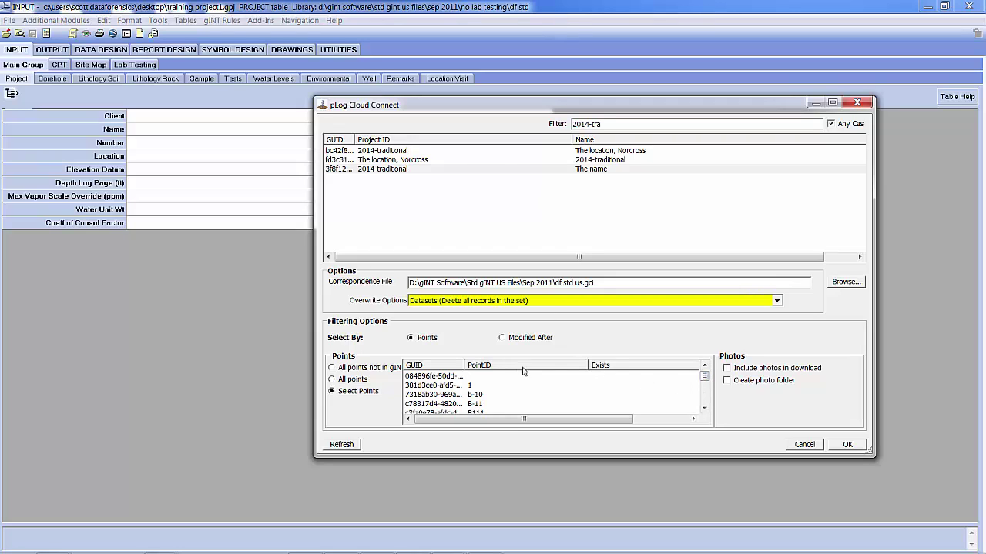
left_click(704, 408)
left_click(704, 408)
left_click(704, 408)
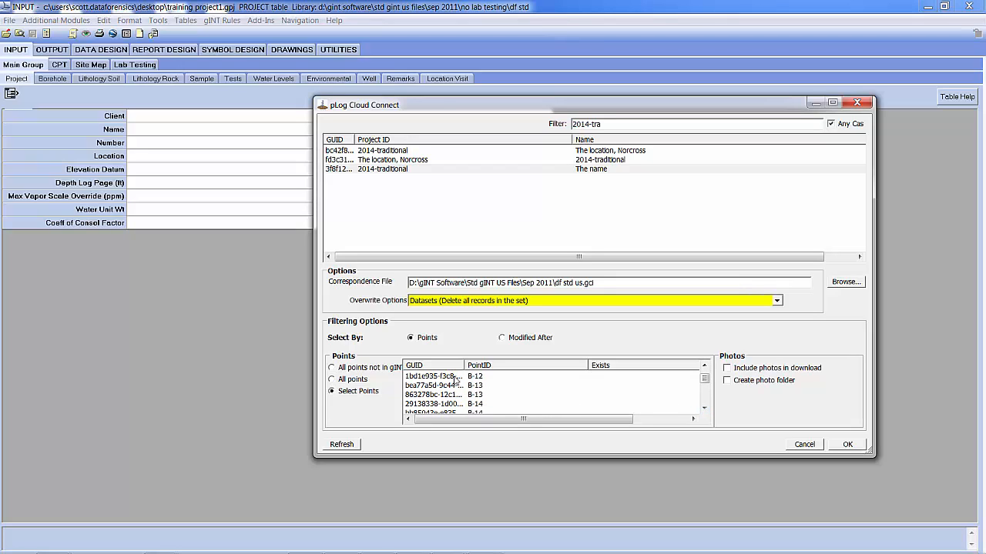
left_click(704, 408)
left_click(704, 408)
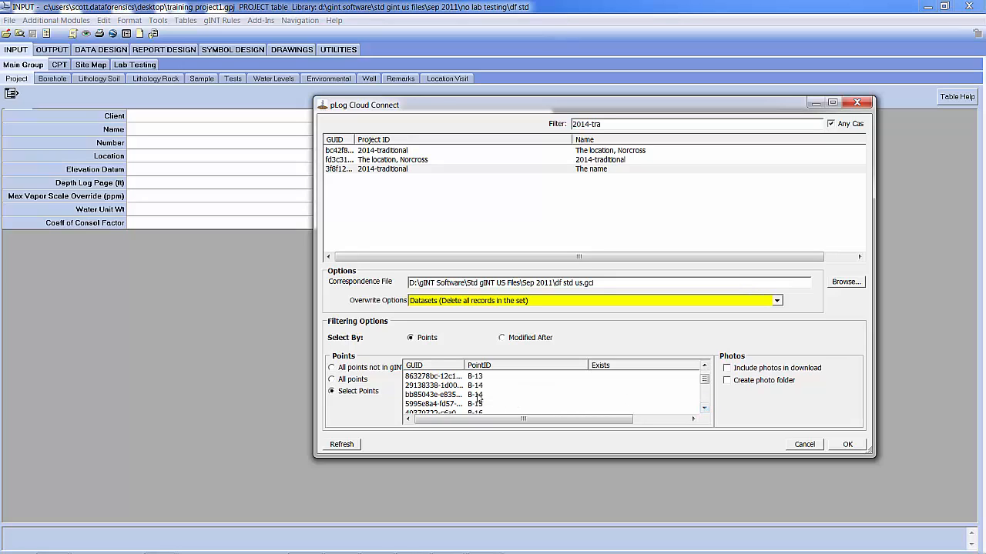
left_click(704, 408)
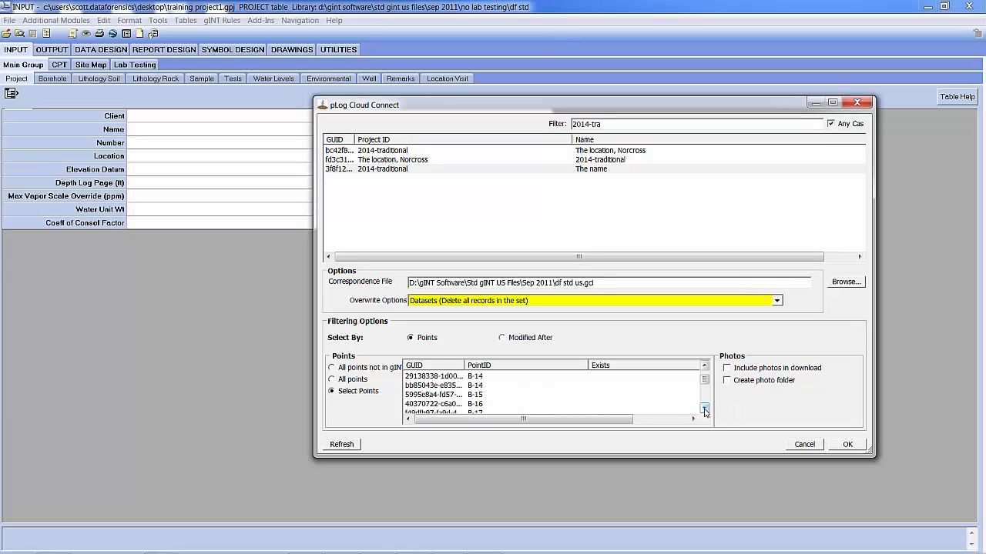
left_click(482, 386)
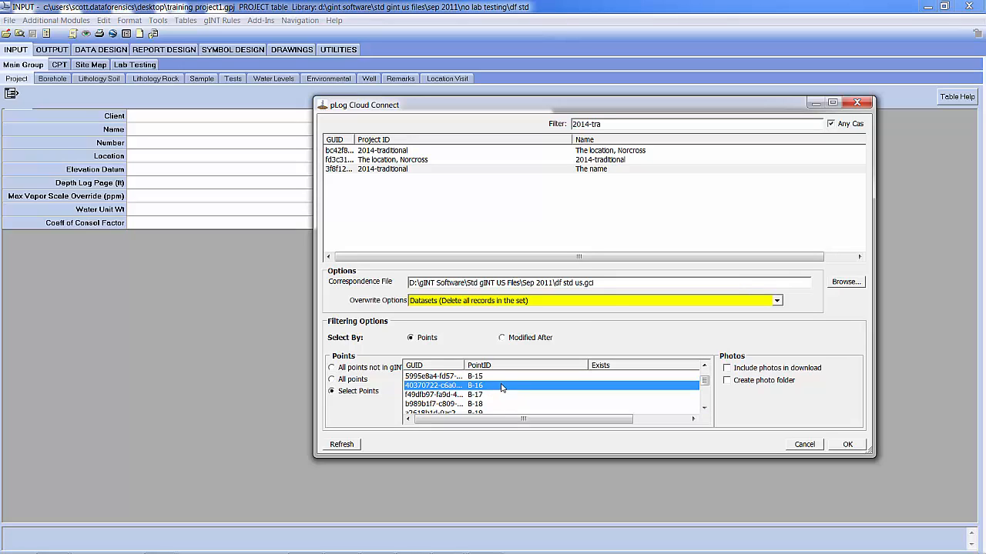
Step: Set the import's Overwrite Options to Never
left_click(629, 300)
left_click(542, 313)
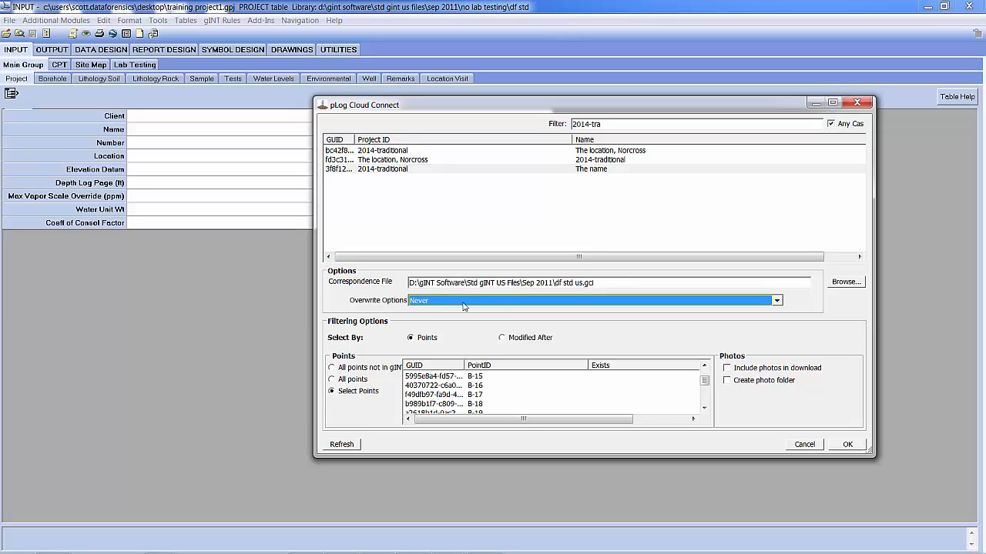
Step: Dismiss the colour scheme notice and set Overwrite Options to Empty fields
left_click(778, 301)
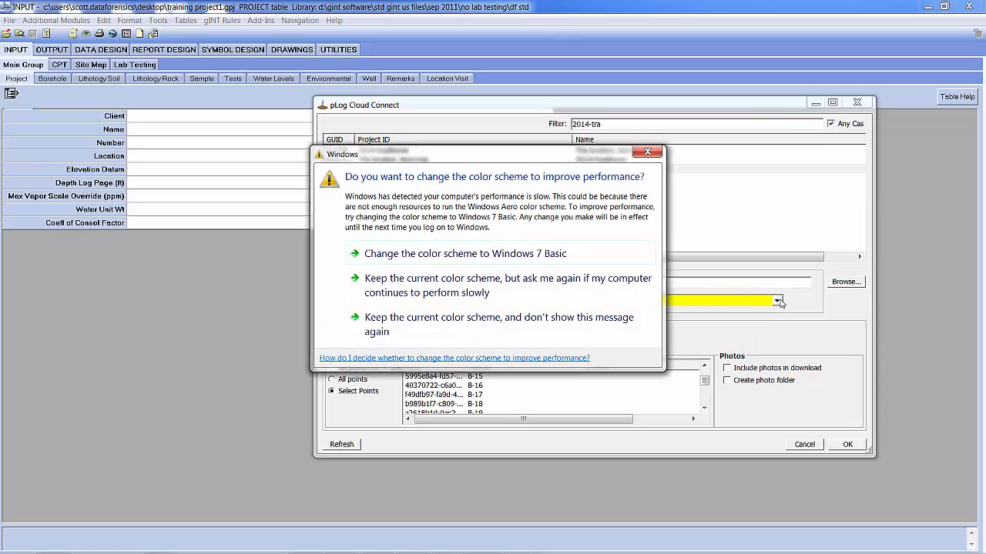
left_click(648, 152)
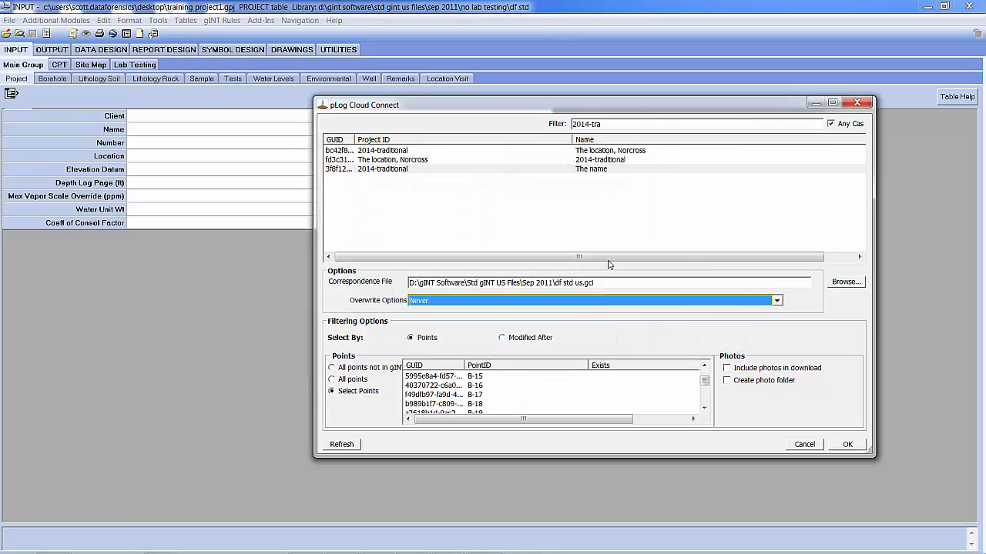
left_click(773, 305)
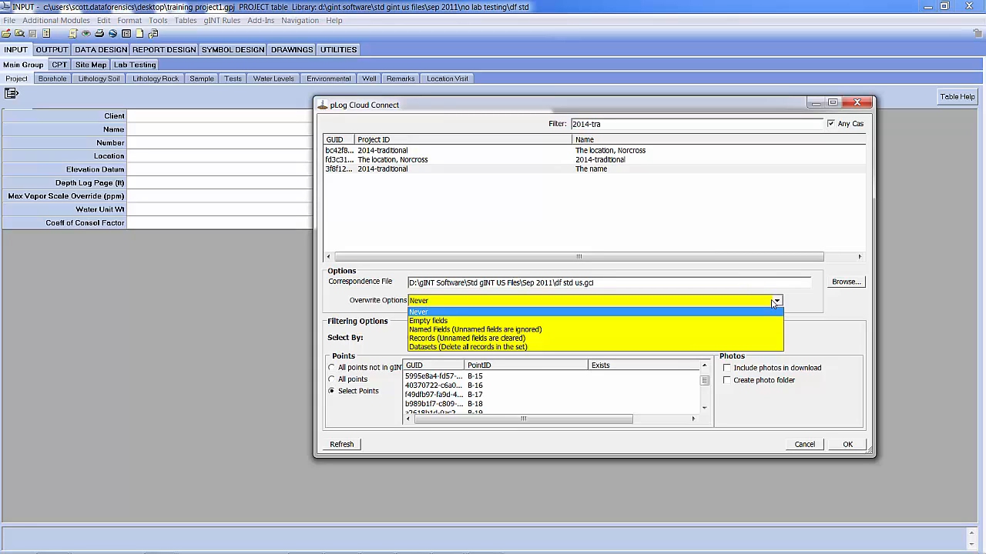
left_click(455, 321)
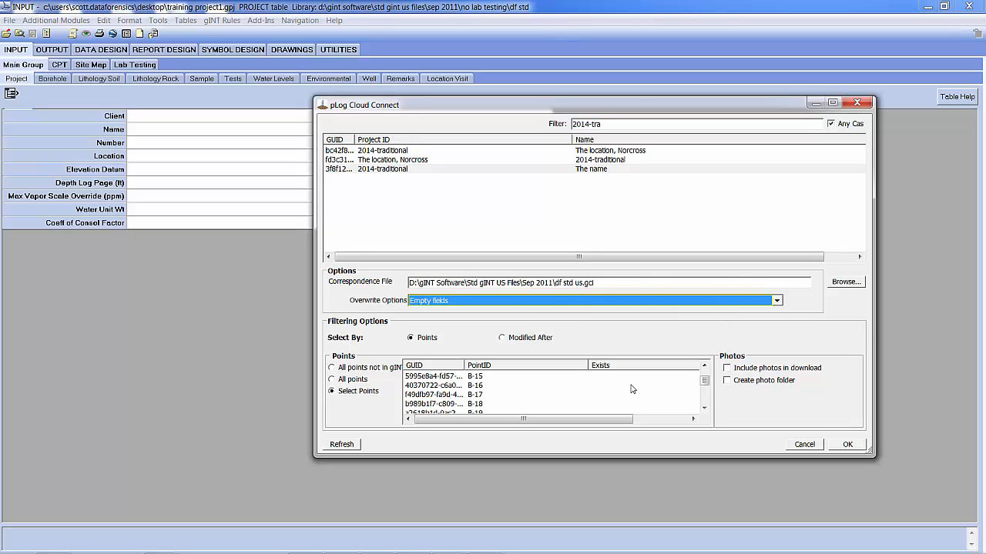
Step: Download borehole B-16 with photos included and a photo folder created, running the import
left_click(436, 386)
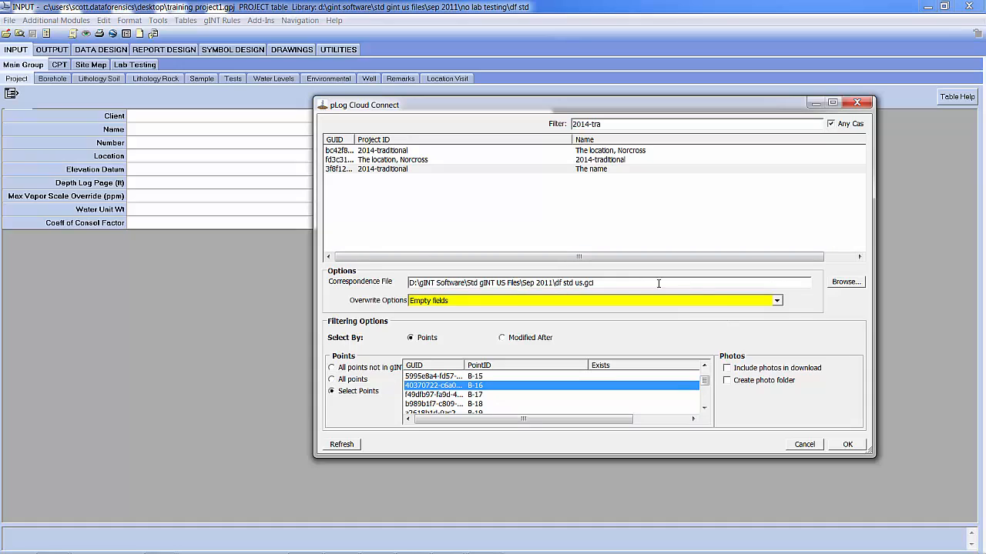
left_click(736, 373)
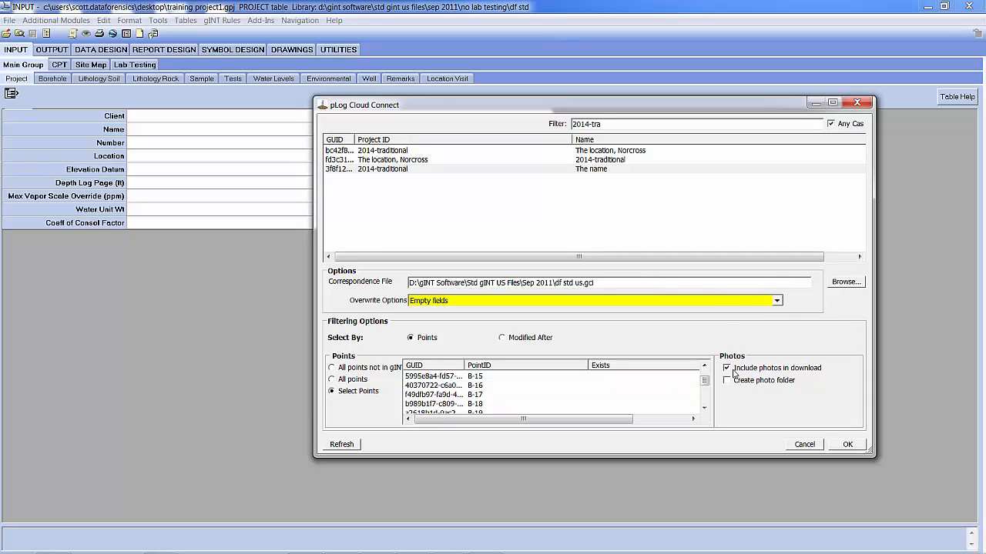
left_click(734, 380)
left_click(847, 445)
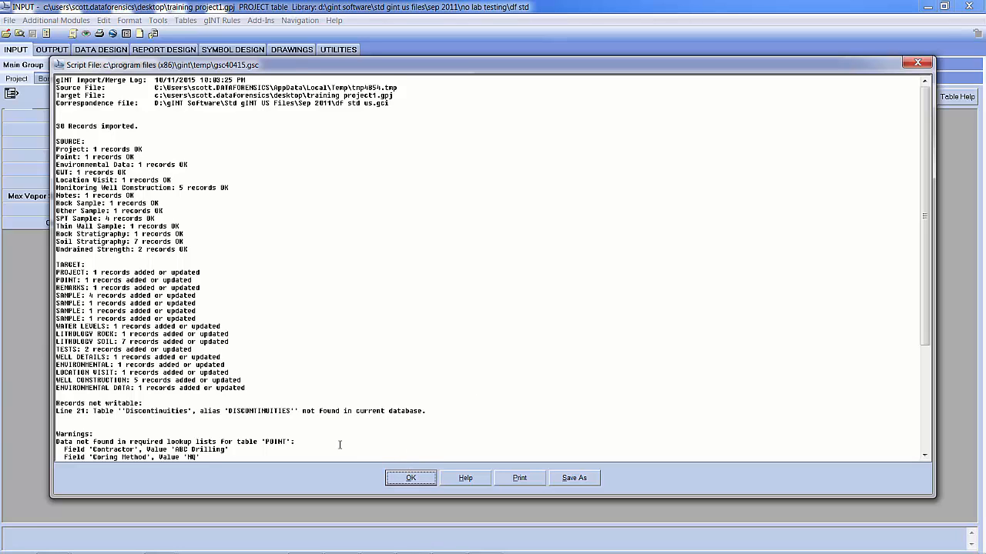
Step: Close the import log and review B-16's Borehole, Lithology Soil, Lithology Rock and Sample tables
left_click(411, 479)
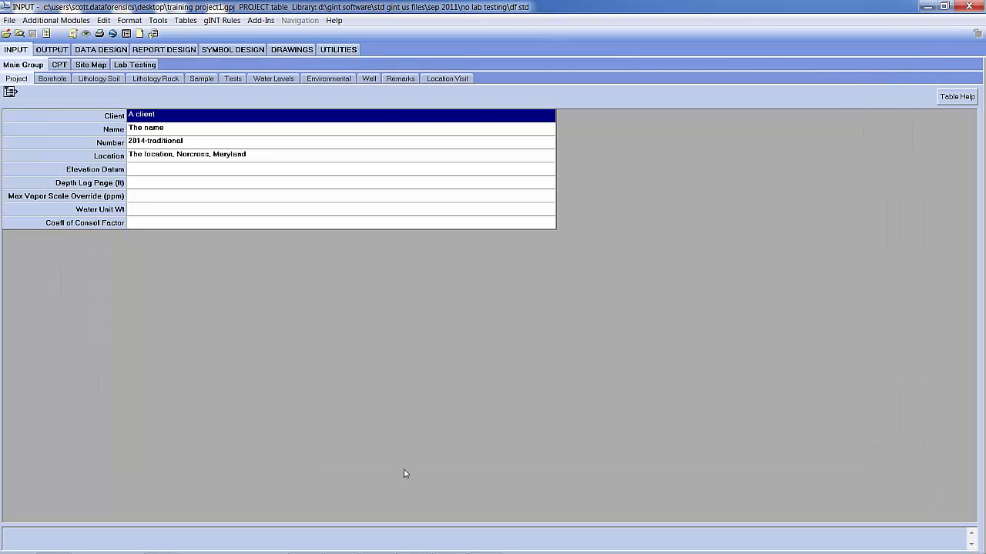
left_click(51, 80)
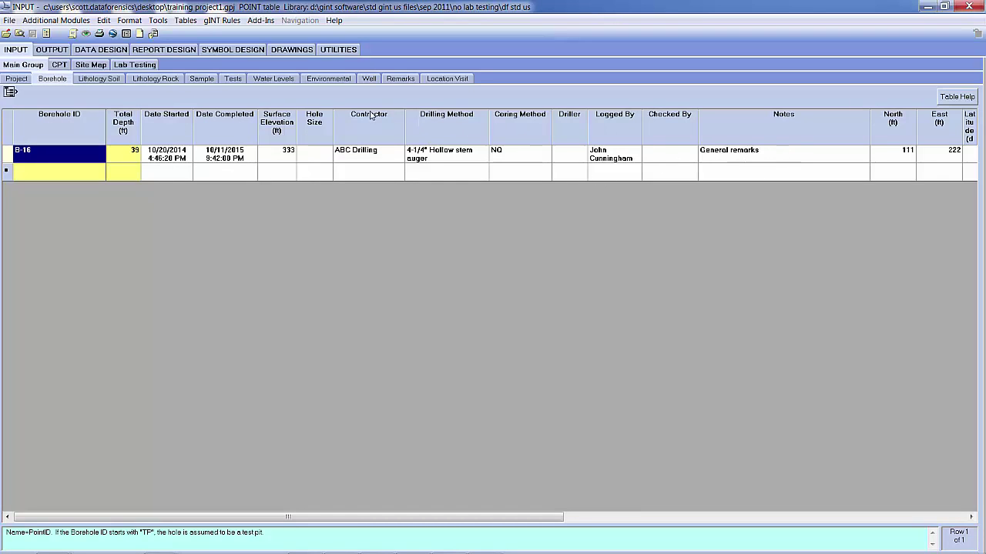
left_click(100, 79)
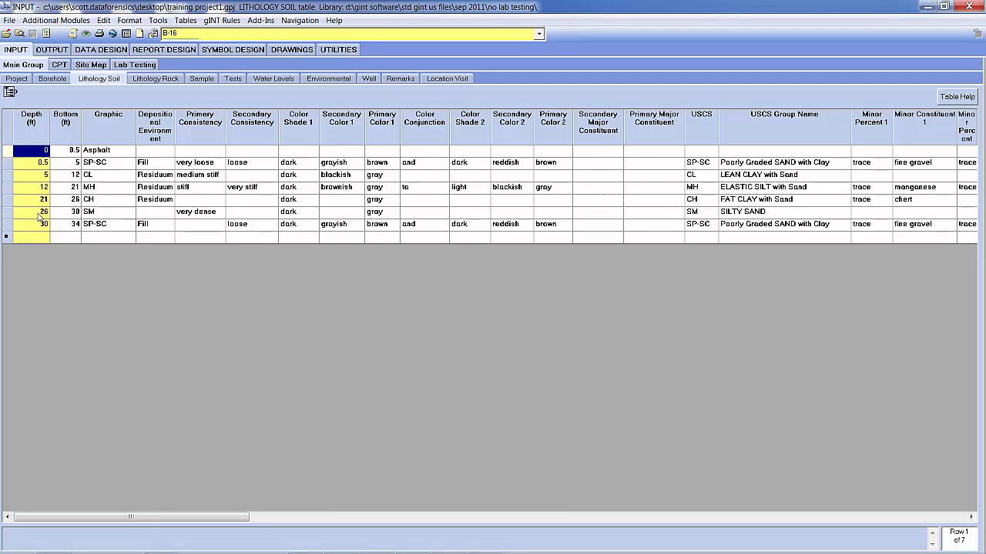
left_click(151, 80)
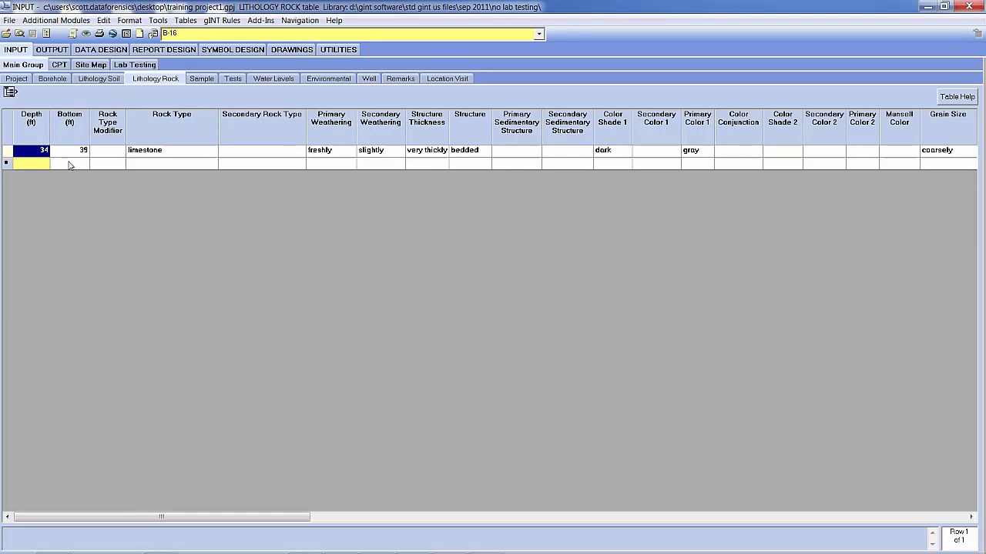
left_click(202, 79)
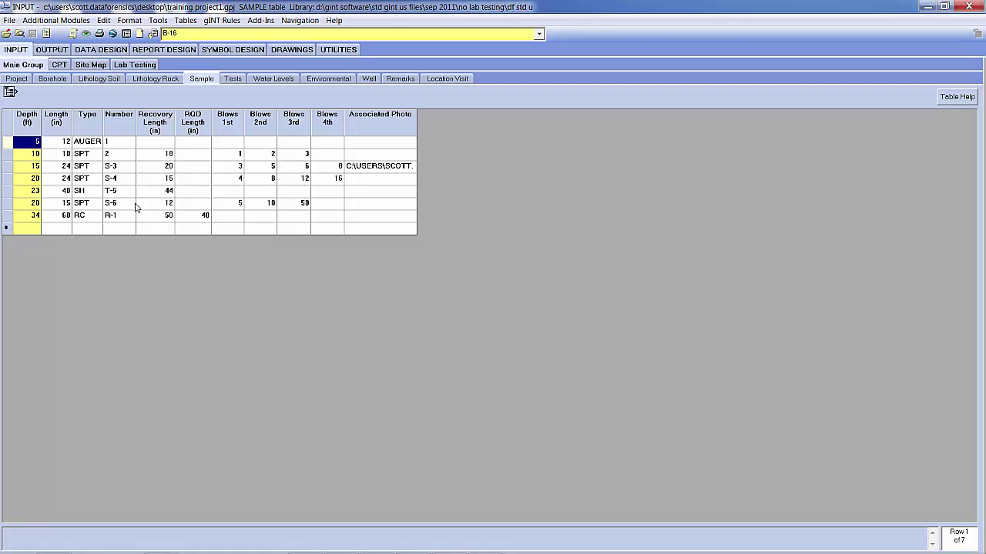
Step: Preview the photo attached to sample S-3
left_click(392, 167)
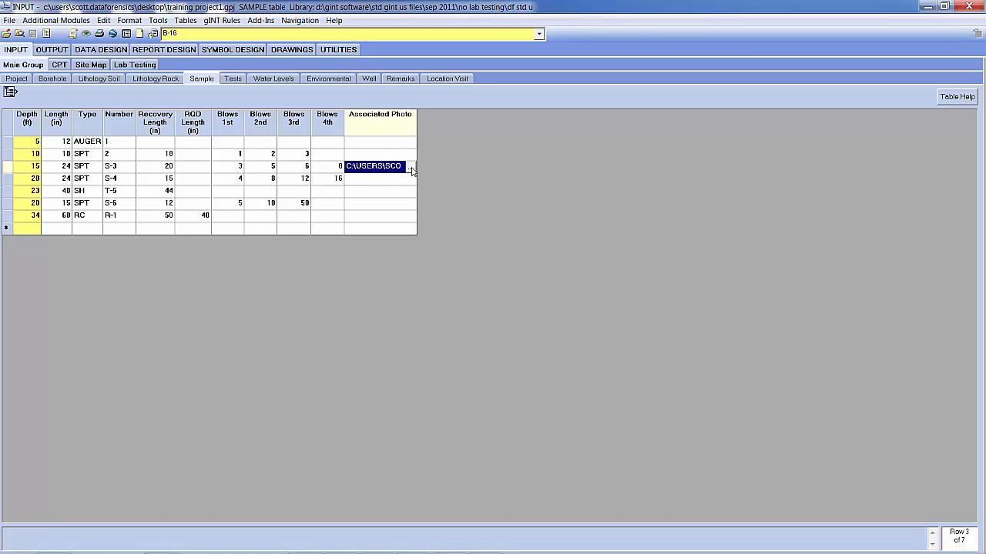
left_click(411, 169)
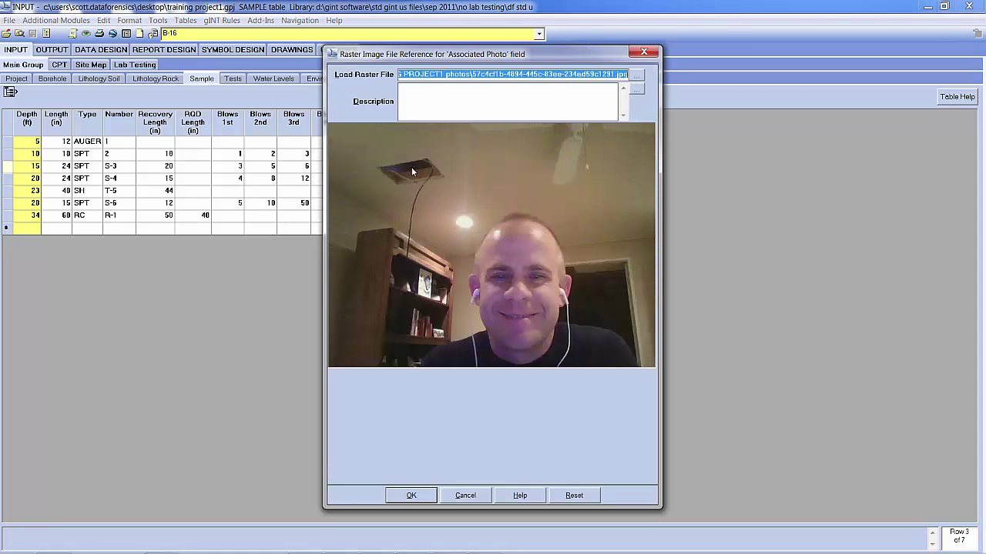
left_click(644, 52)
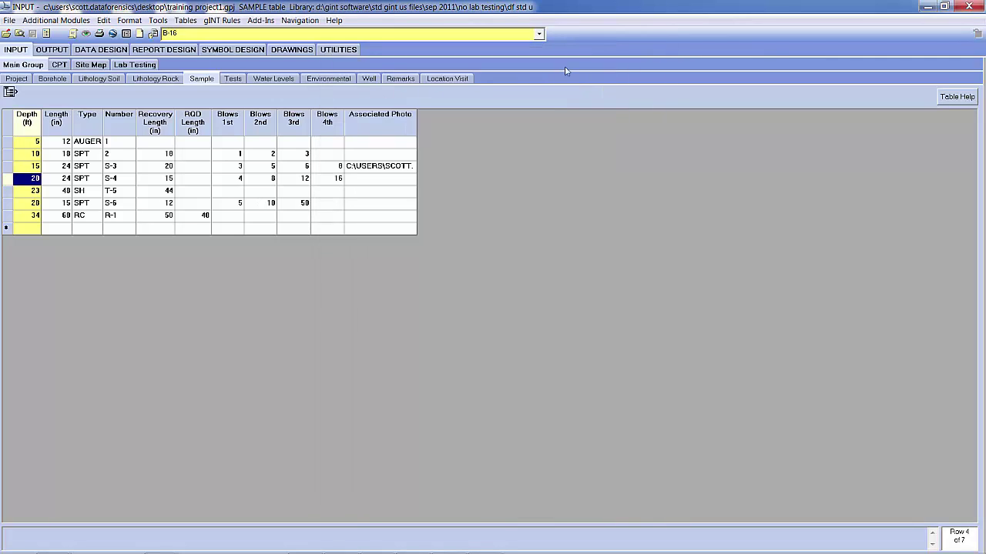
Step: Preview the Location Visit's site photo, then view B-16's drilling Remarks
left_click(442, 80)
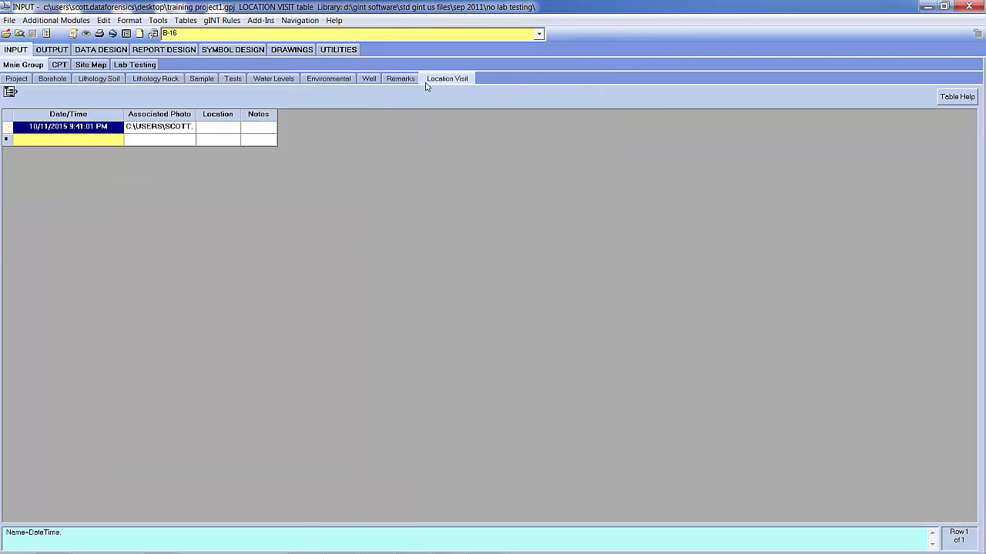
left_click(174, 133)
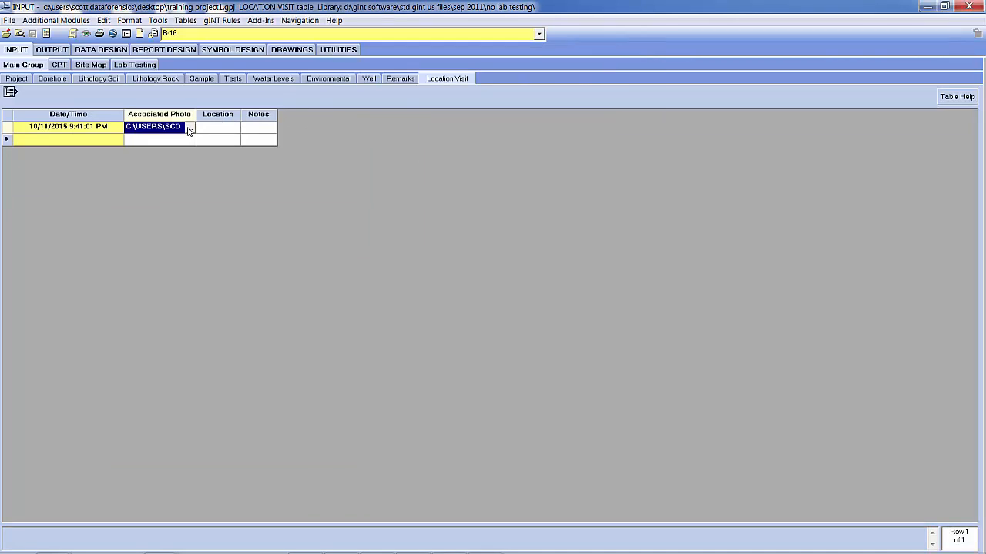
left_click(190, 129)
left_click(643, 52)
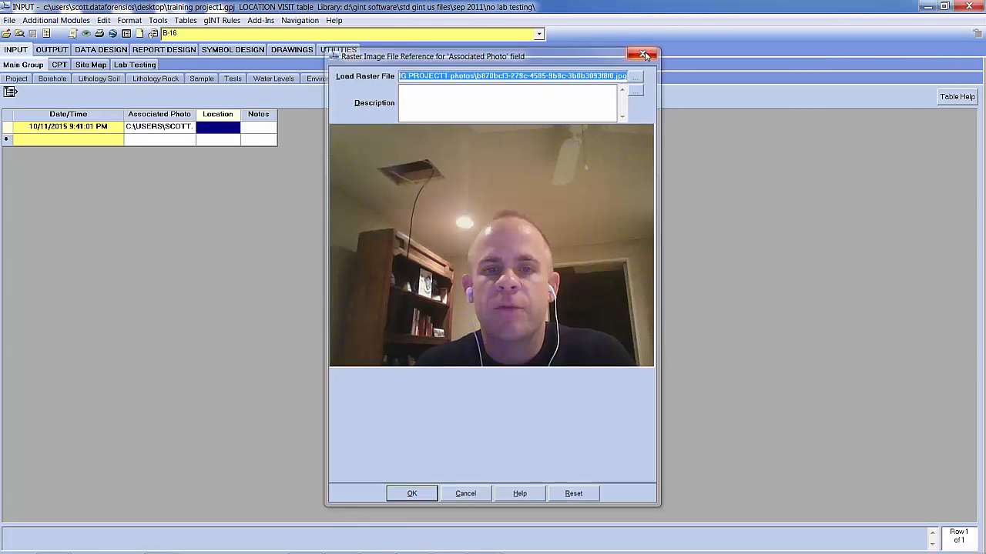
left_click(398, 79)
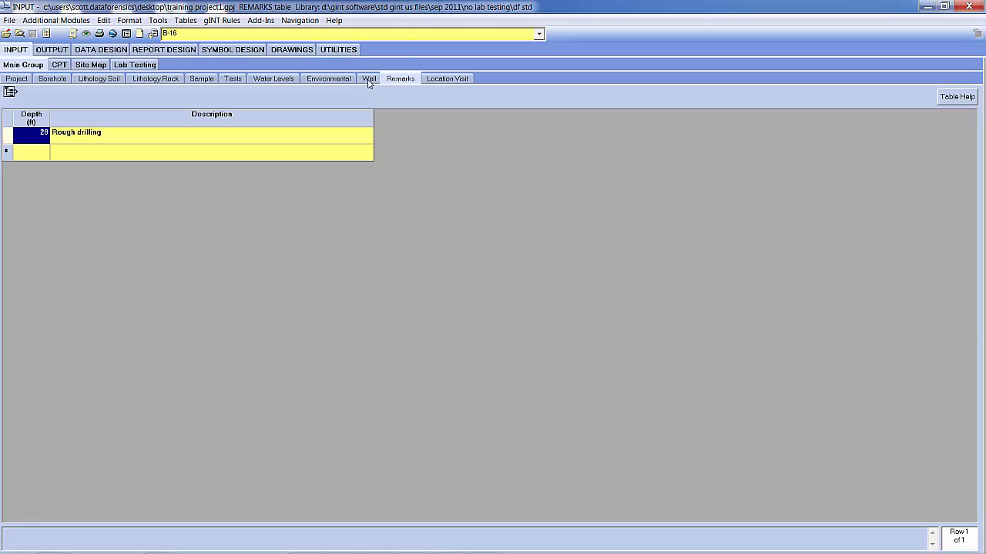
Step: Review the imported Well, Environmental, Water Levels and Tests tables for B-16, ending on Sample
left_click(368, 80)
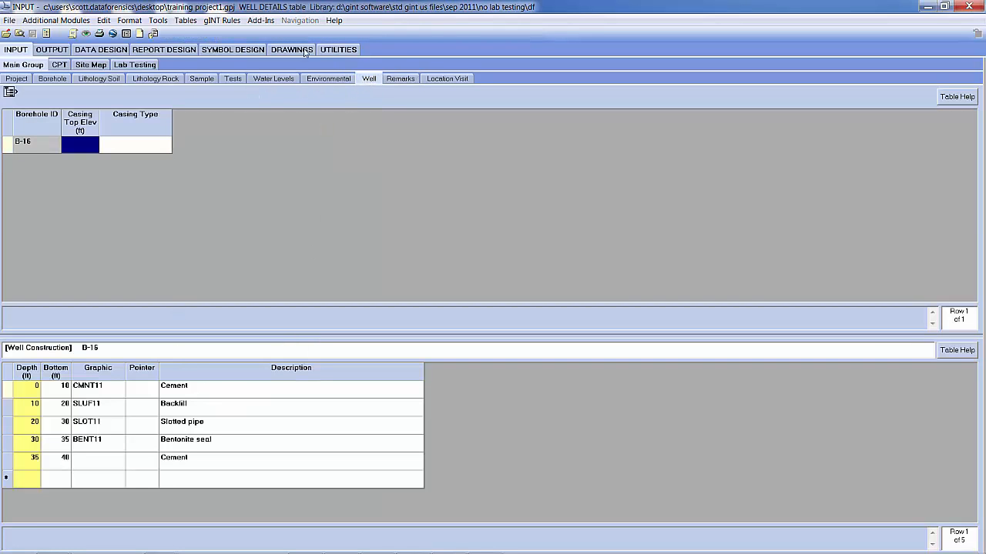
left_click(329, 80)
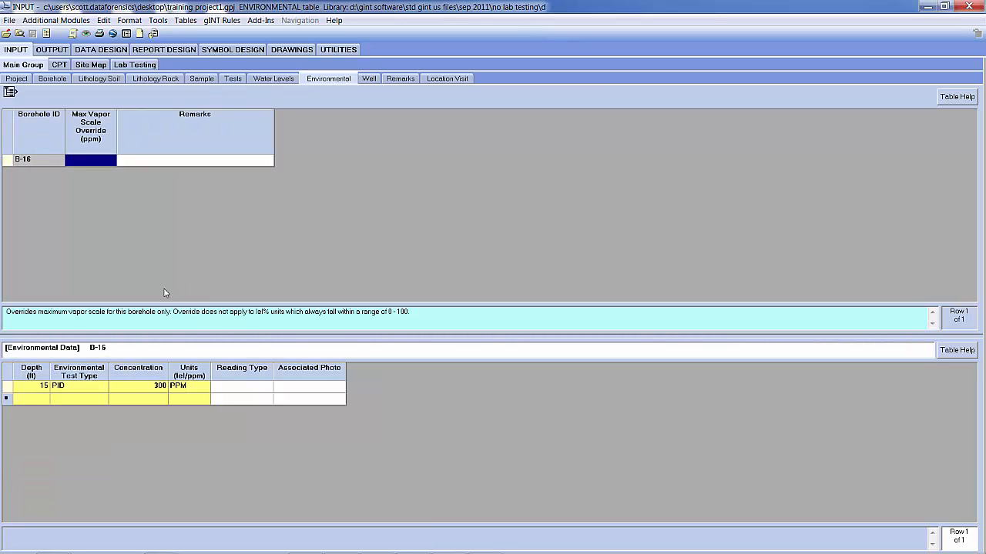
left_click(266, 80)
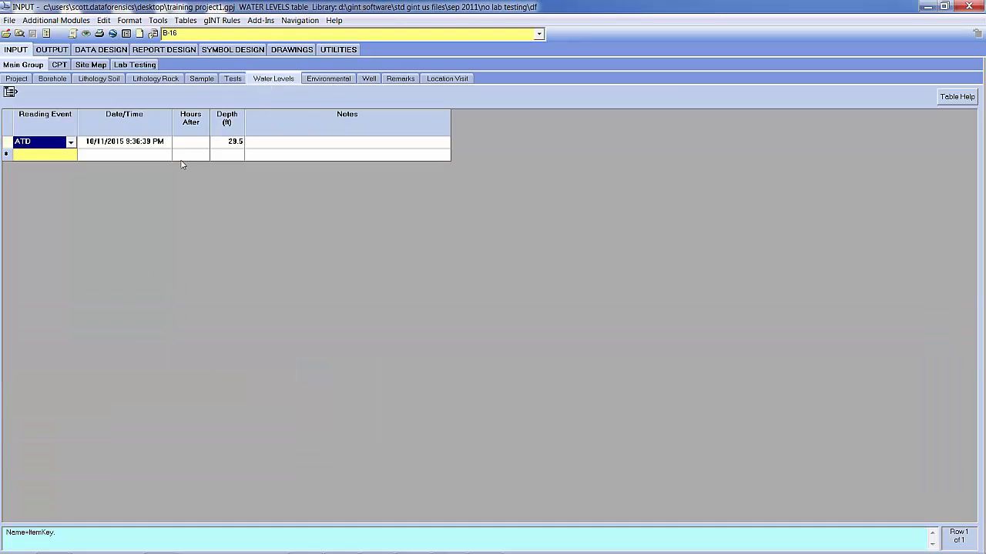
left_click(233, 79)
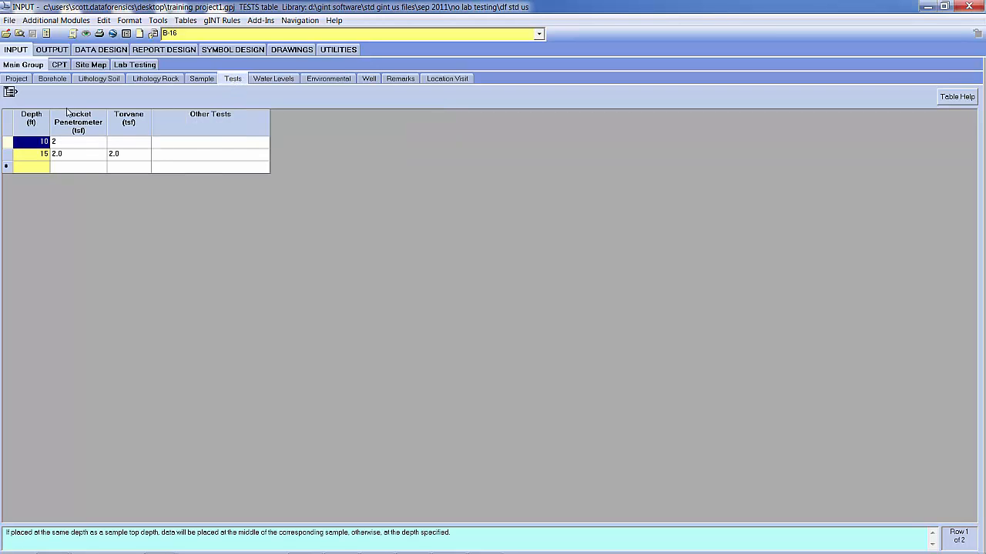
left_click(200, 80)
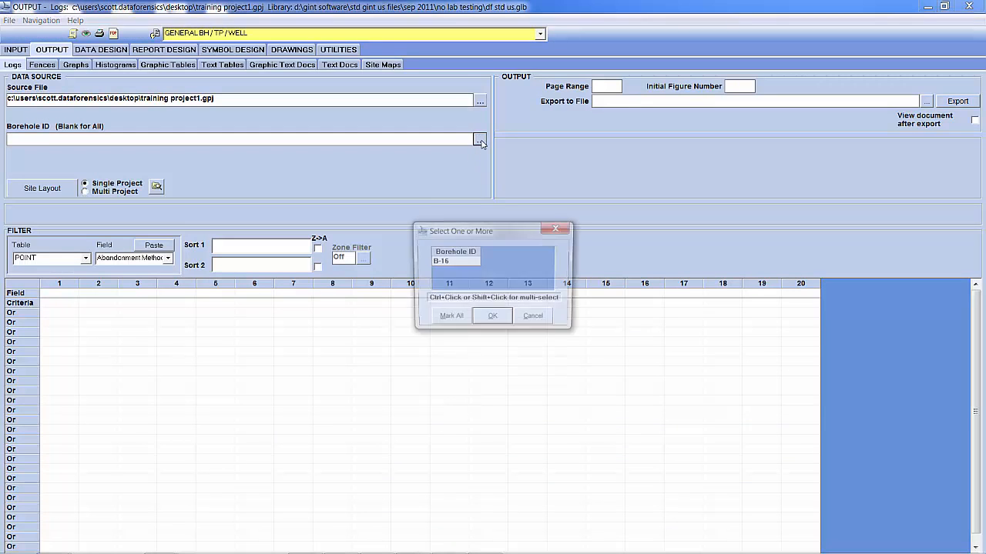
Step: Generate the well log preview with borehole B-16 selected as Borehole ID
double_click(439, 262)
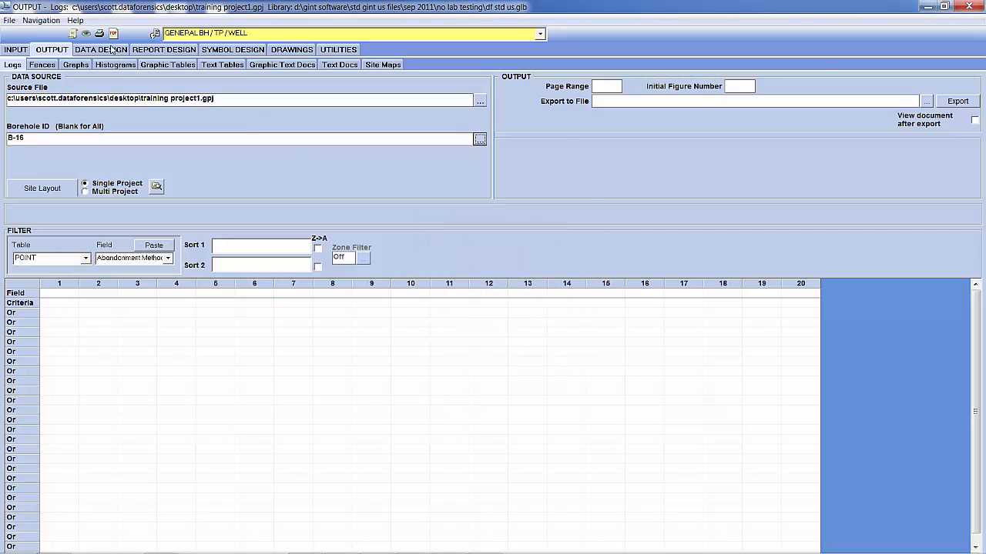
left_click(85, 34)
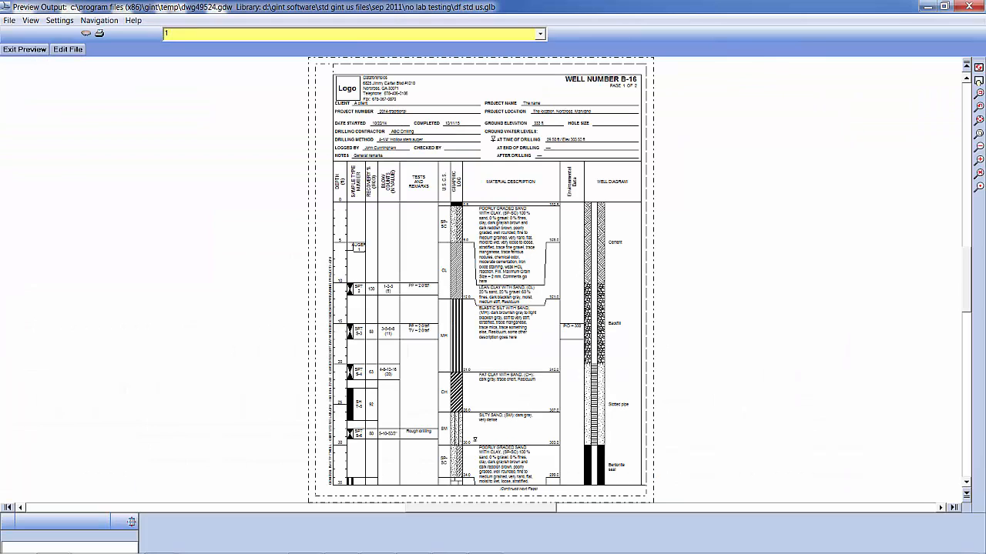
left_click(979, 186)
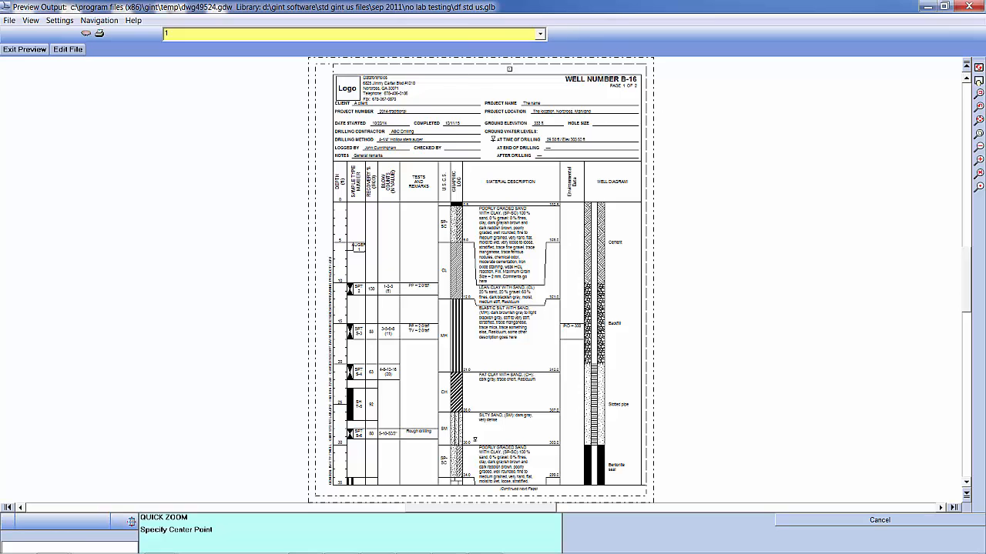
left_click(25, 49)
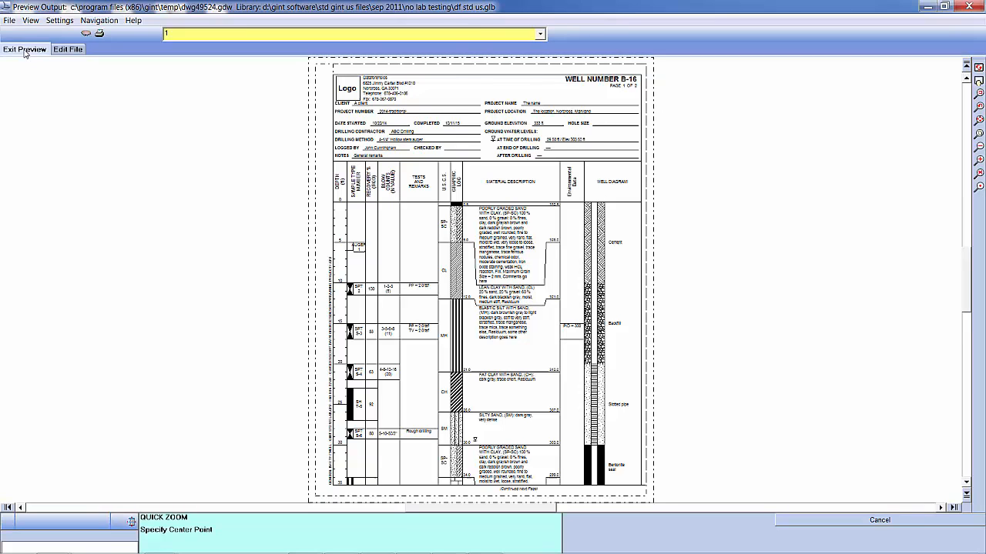
Step: Exit the log preview back to the B-16 Sample table
left_click(17, 50)
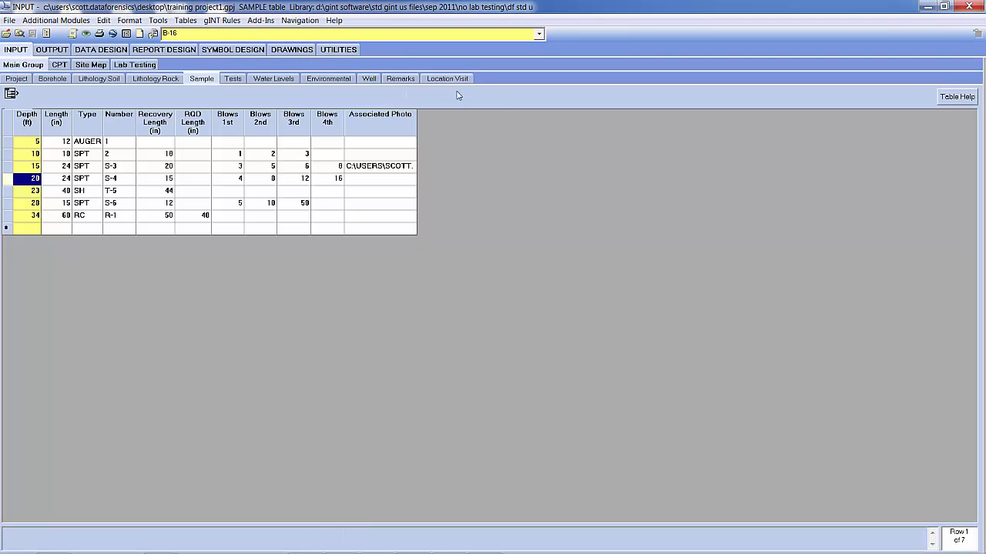